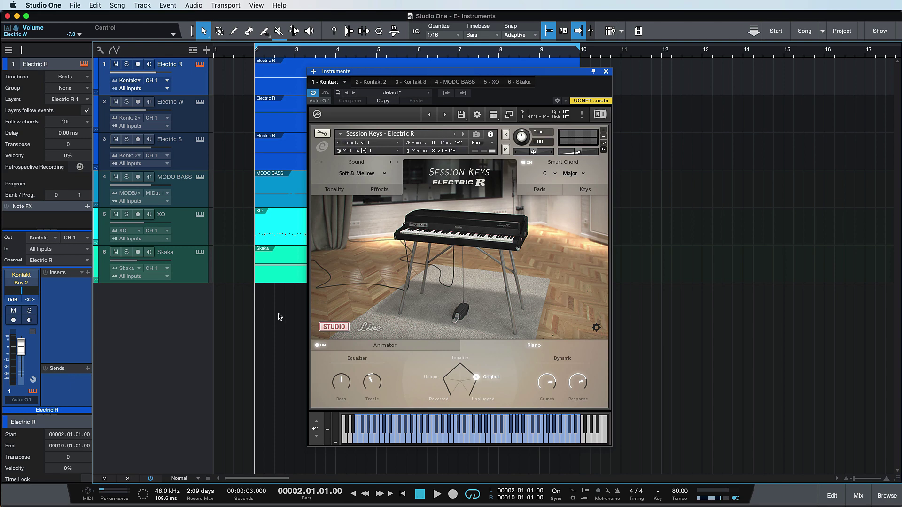
# Step: Look at the Electric W and Electric S instruments, then go back to Electric R's instrument
pyautogui.click(192, 118)
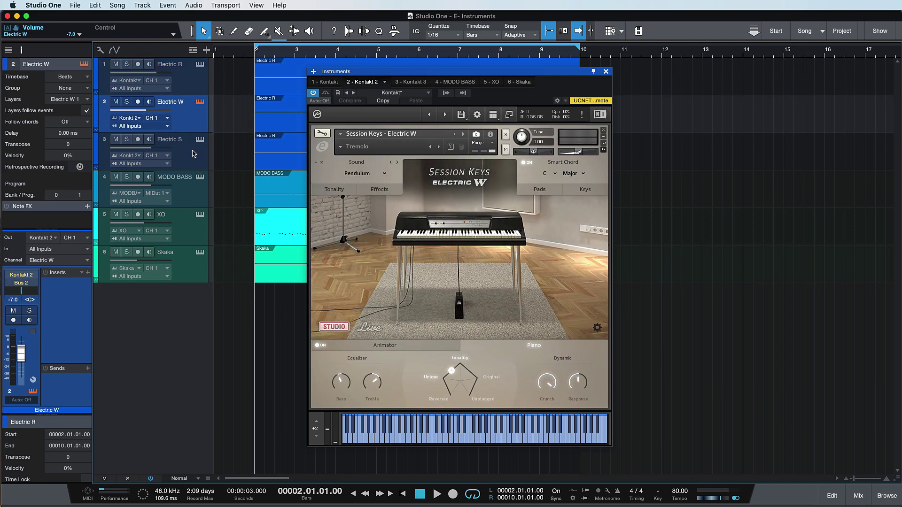
pyautogui.click(192, 153)
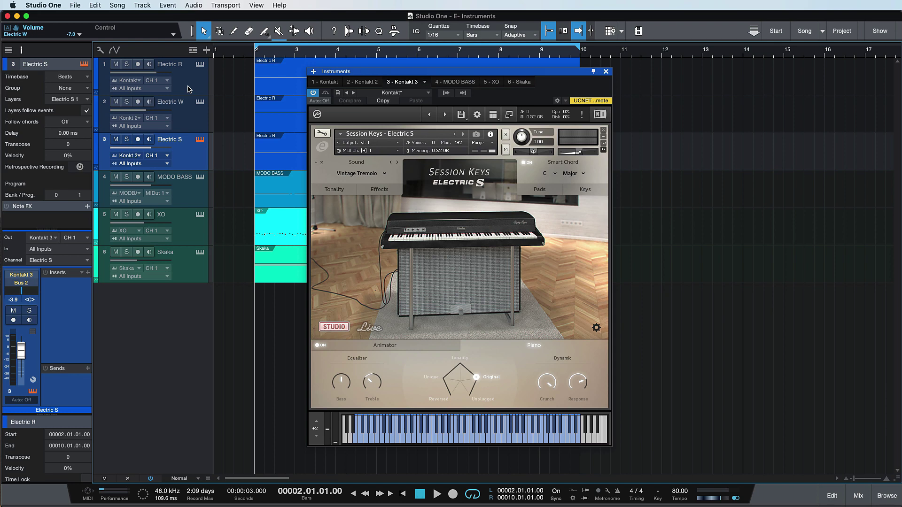
pyautogui.click(188, 89)
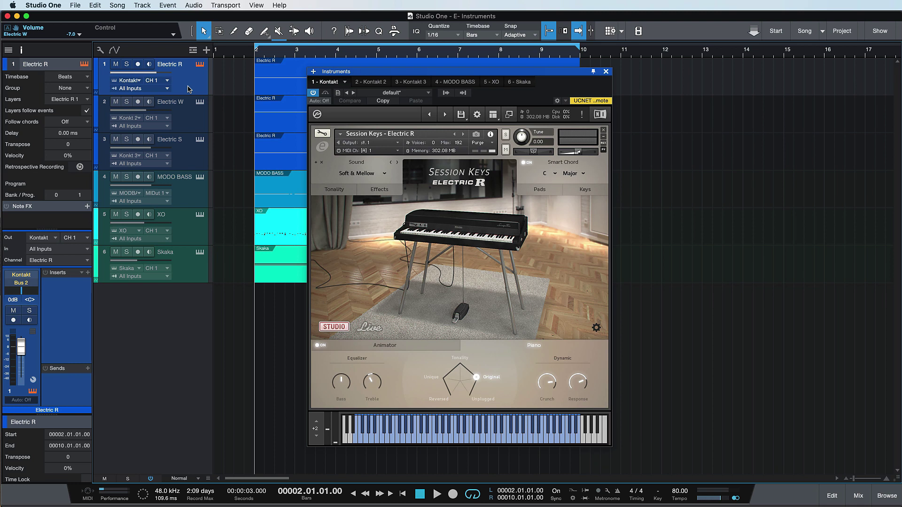
# Step: Play the song once, then show the Animator page of Session Keys Electric R
pyautogui.press('space')
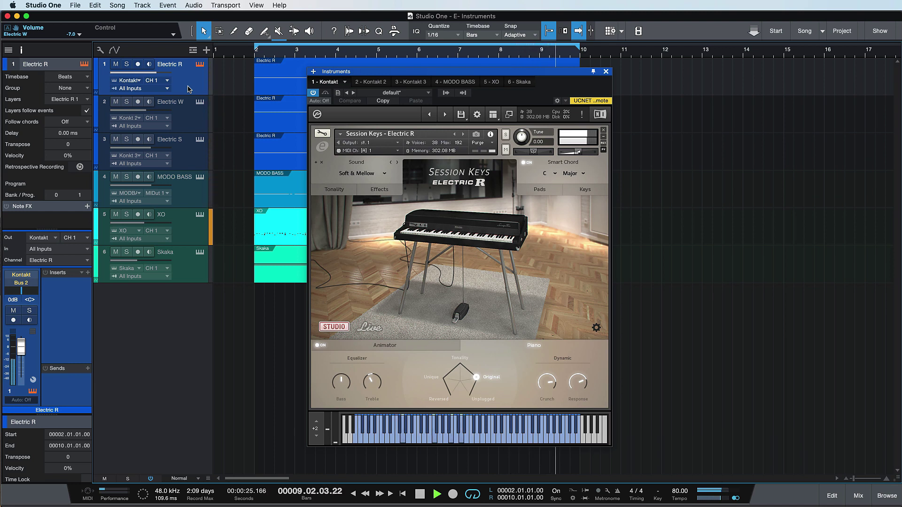
pyautogui.press('space')
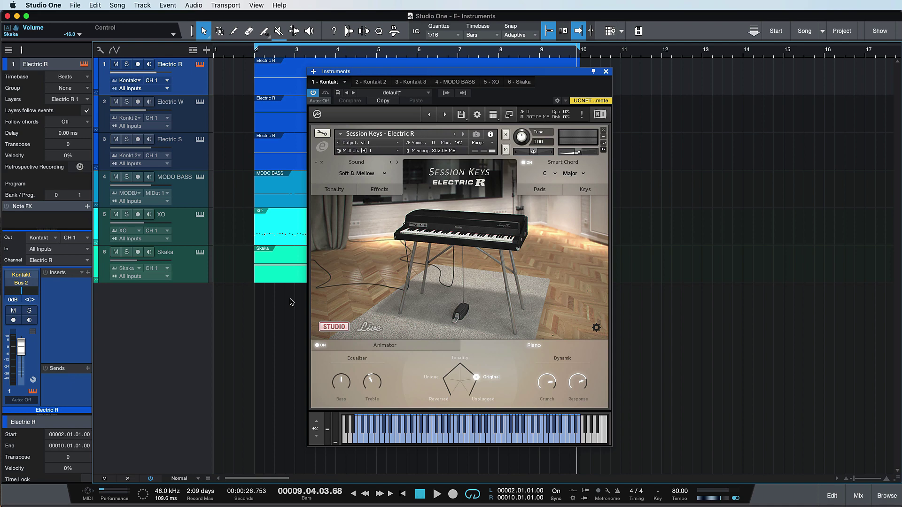
pyautogui.click(402, 351)
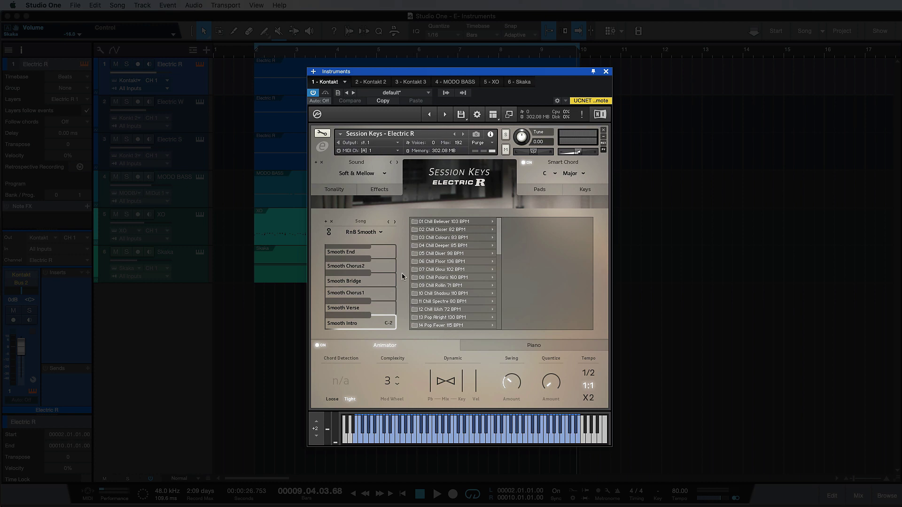
pyautogui.click(380, 232)
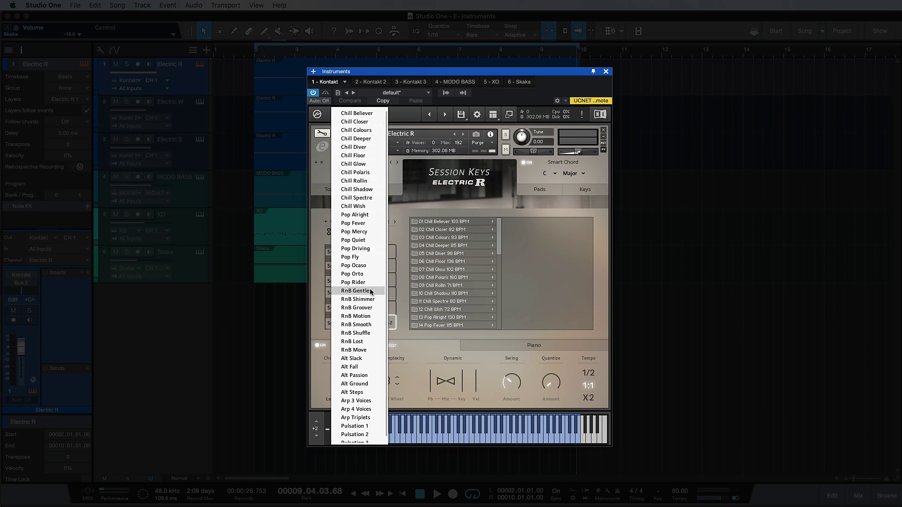
pyautogui.click(404, 262)
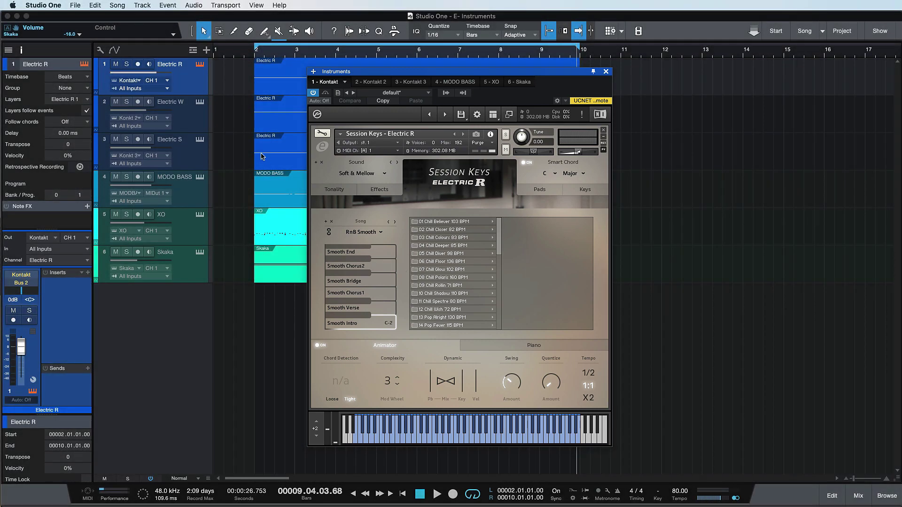
# Step: Solo Electric R and play its RnB Smooth pattern from bar 2 to around bar 9
pyautogui.click(127, 65)
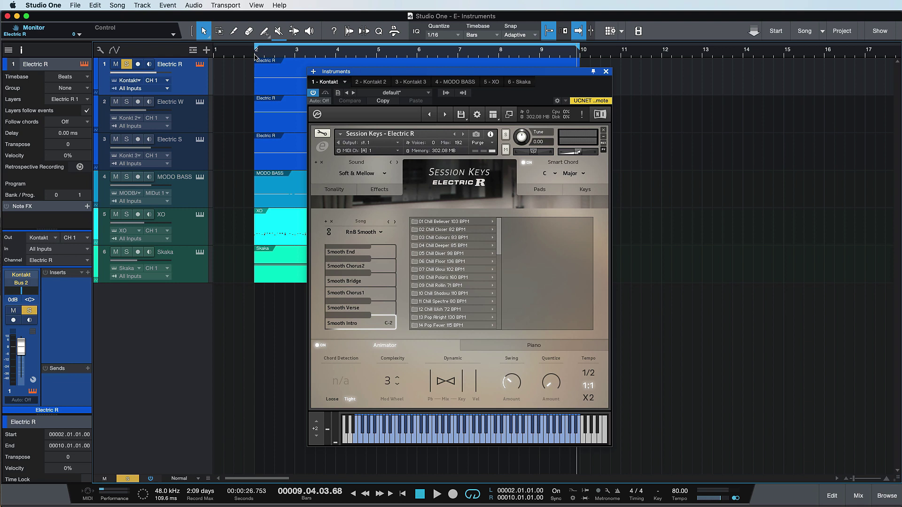
pyautogui.click(256, 57)
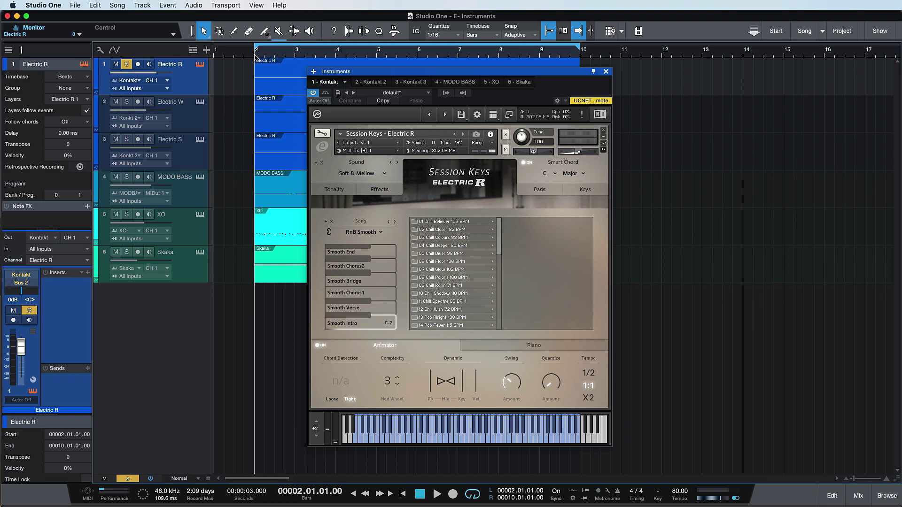
pyautogui.press('space')
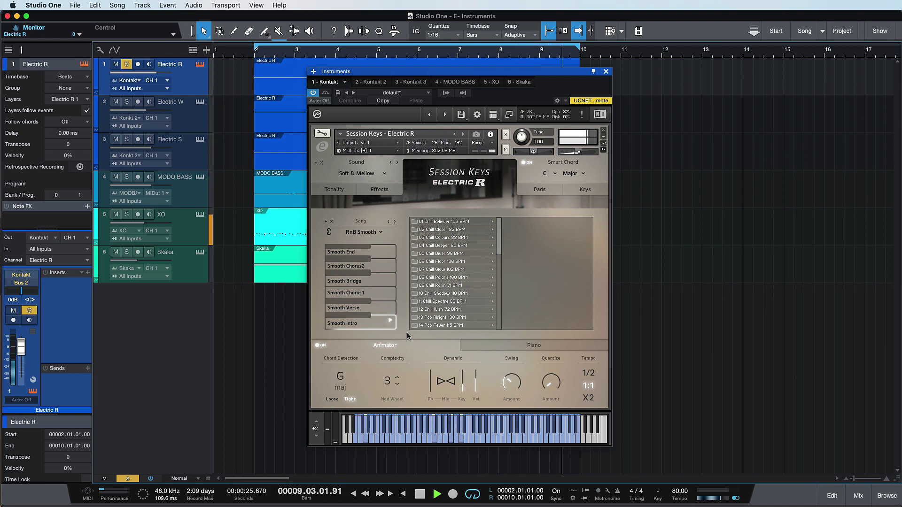
pyautogui.press('space')
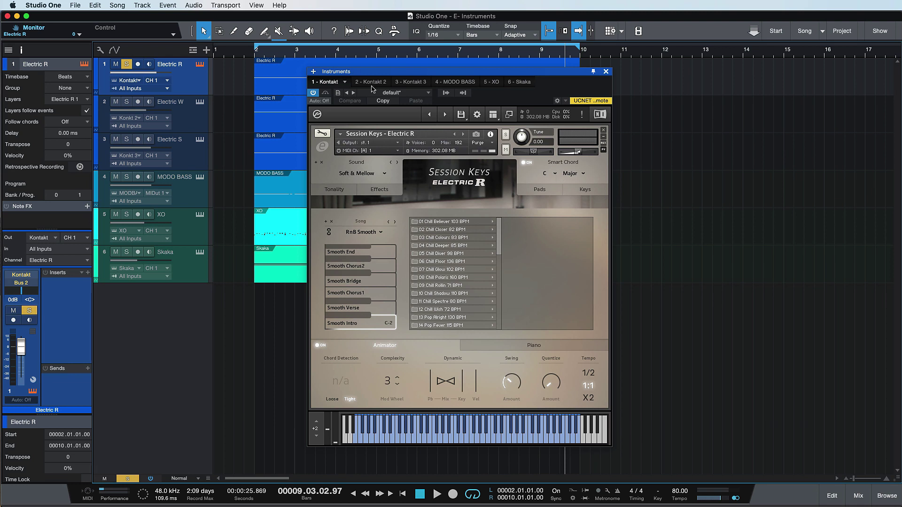
# Step: Select Electric W and play its part from bar 2 through bar 9
pyautogui.click(255, 53)
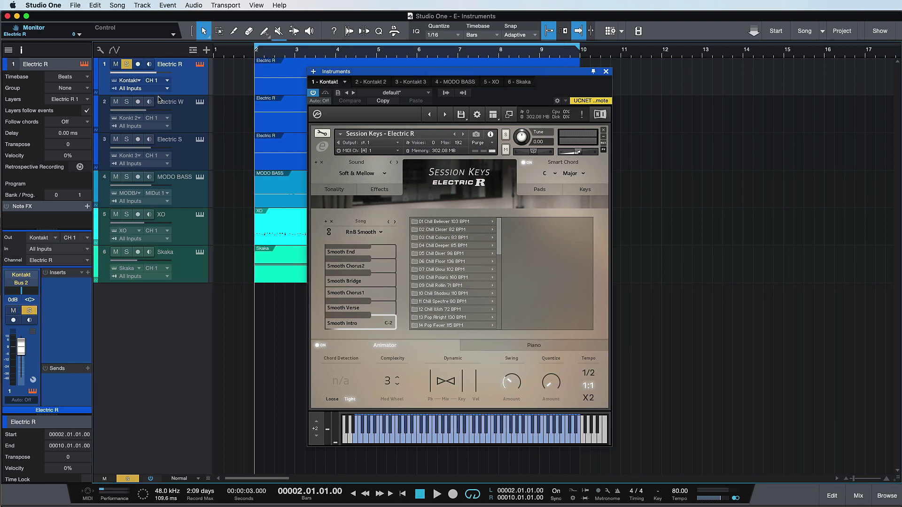
pyautogui.click(173, 109)
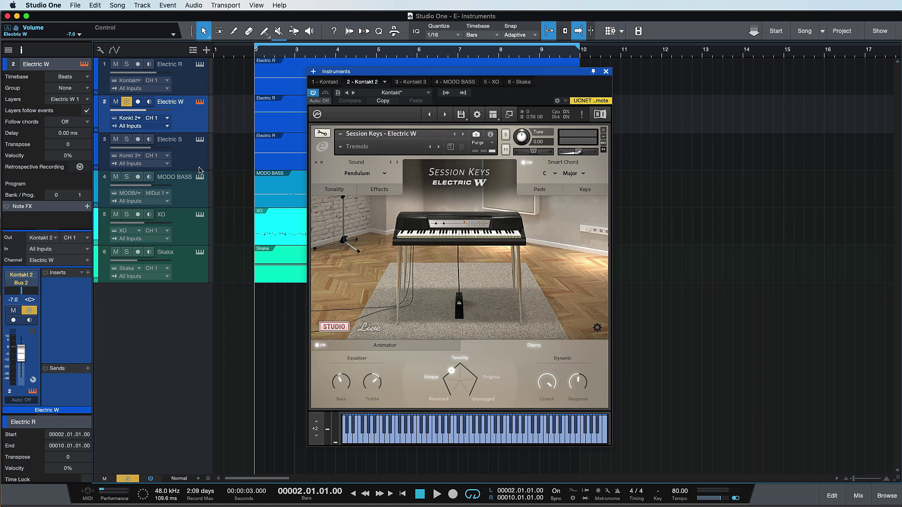
pyautogui.press('space')
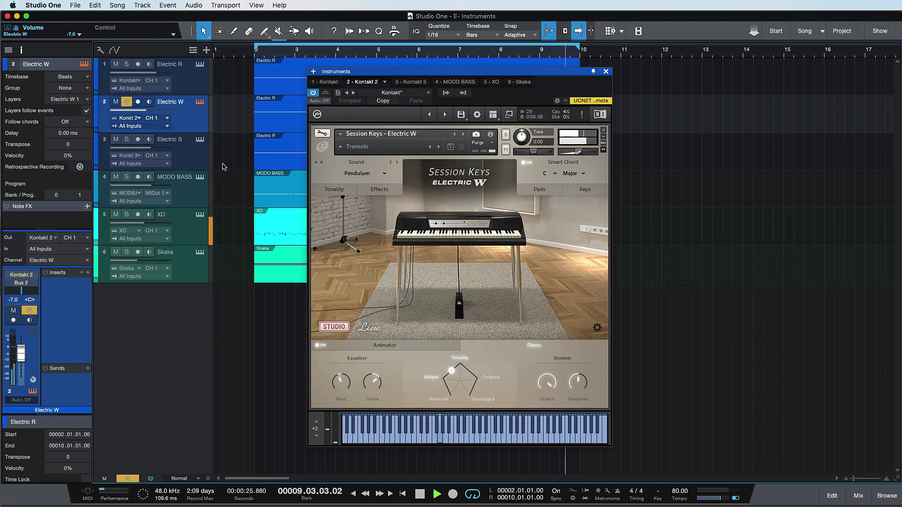
pyautogui.press('space')
# Step: Play soloed Electric S briefly from bar 2, then reselect the Electric R track
pyautogui.click(173, 141)
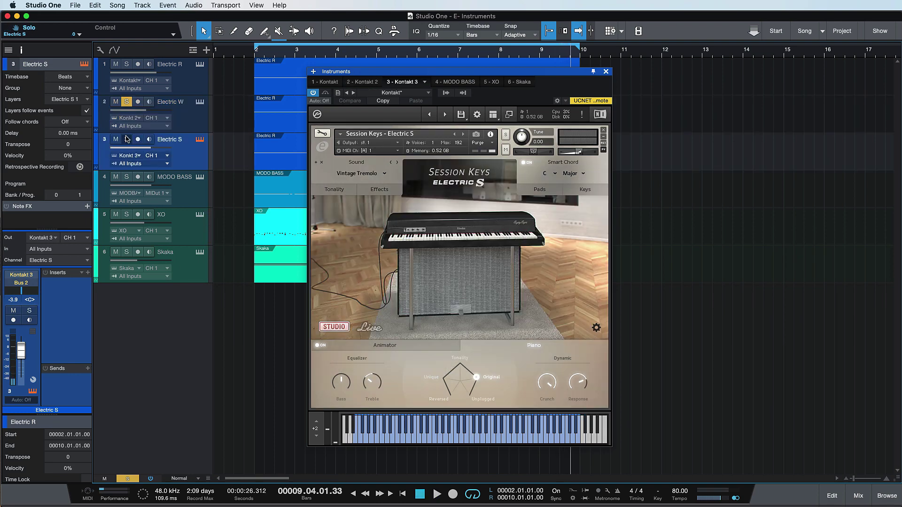
pyautogui.click(254, 56)
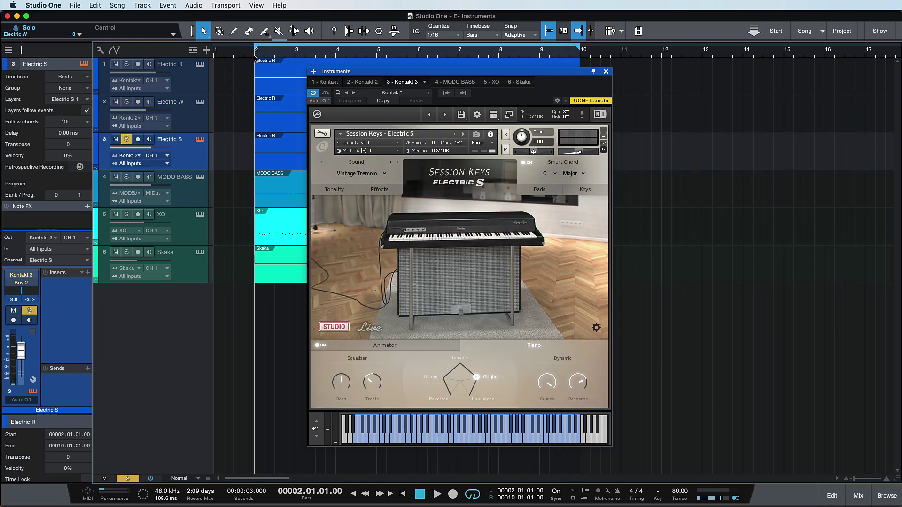
pyautogui.press('space')
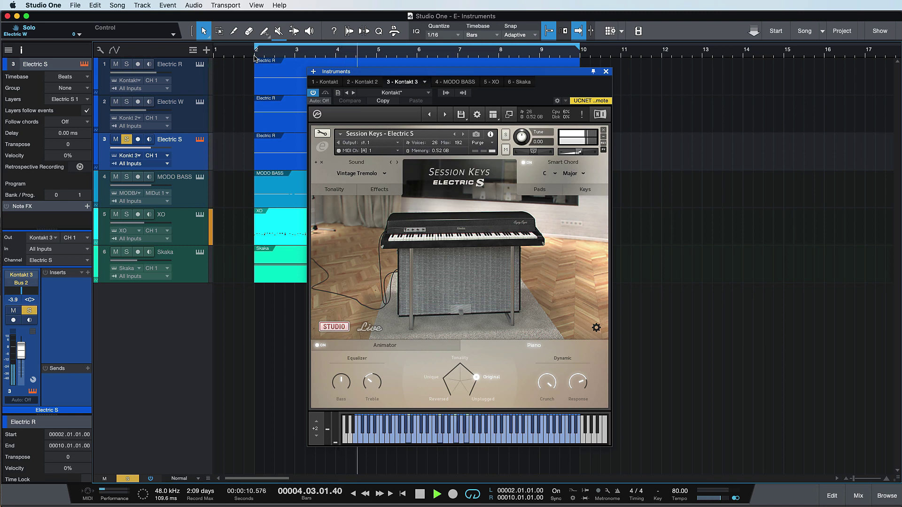
pyautogui.press('space')
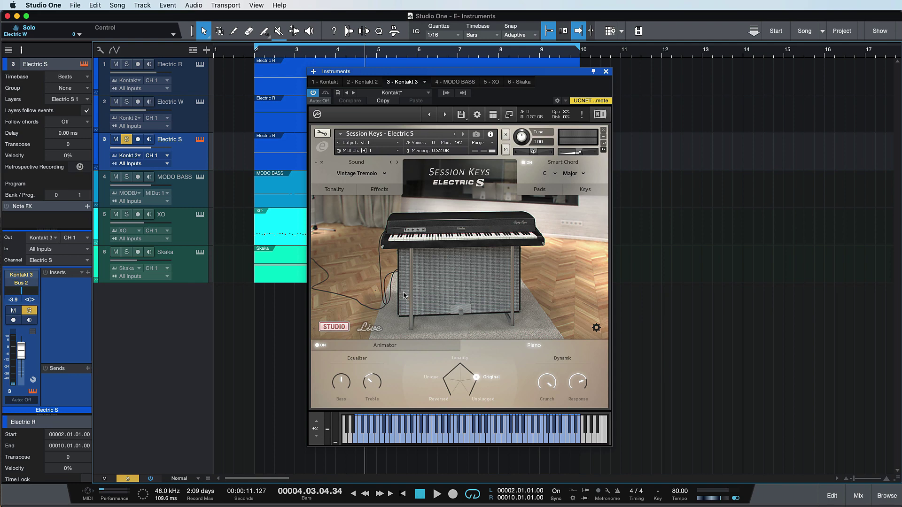
pyautogui.click(193, 109)
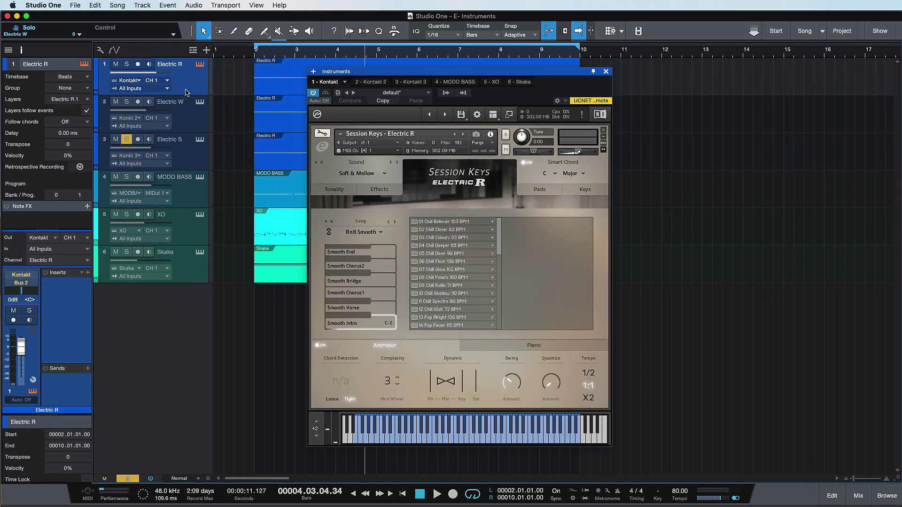
# Step: Show Electric R's Piano settings, return the playhead to bar 2 and solo Electric R
pyautogui.click(528, 347)
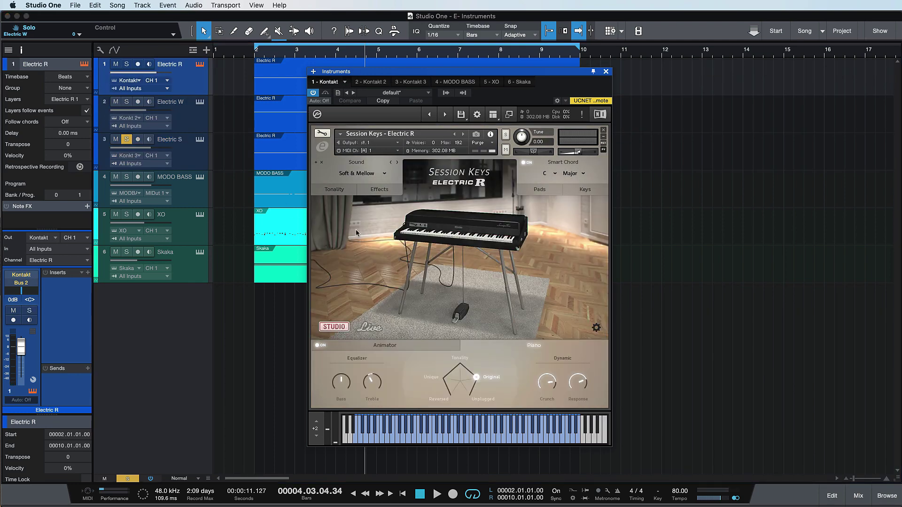
pyautogui.press('KP_1')
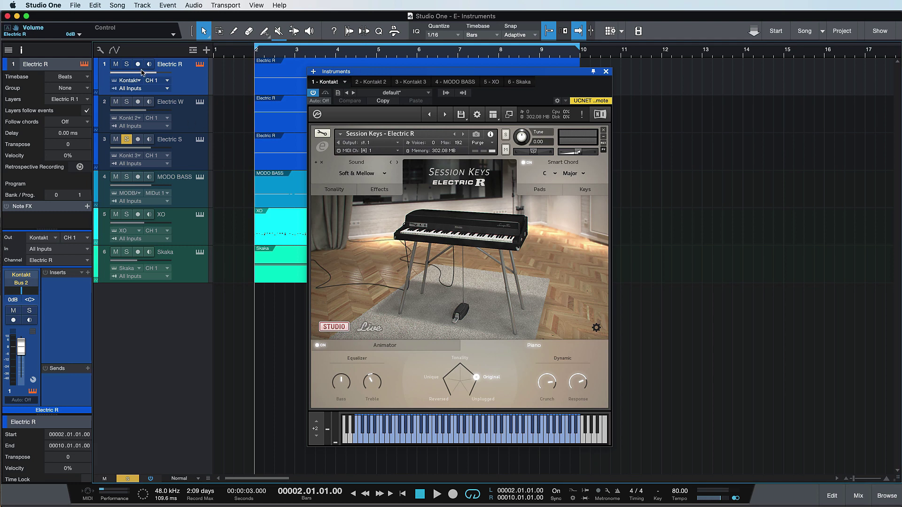
pyautogui.click(126, 63)
pyautogui.click(126, 139)
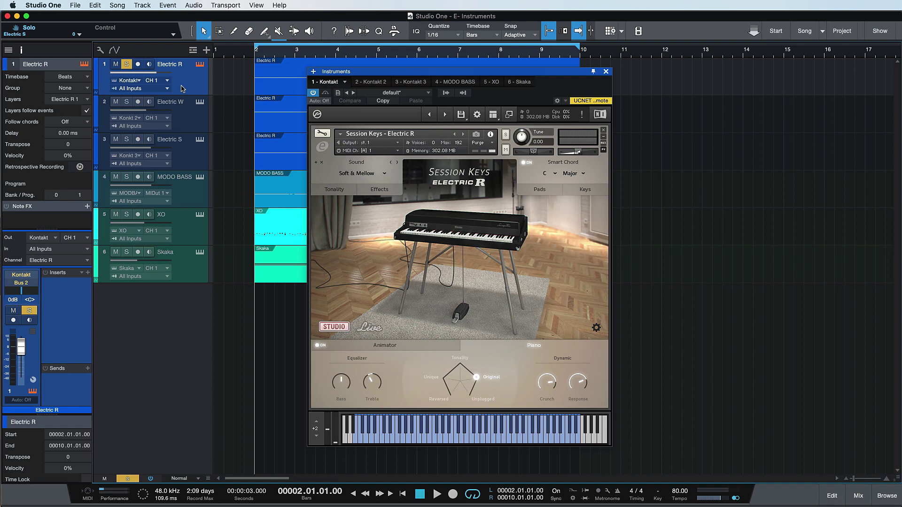
# Step: Play Electric R while switching its room to Live and then back to Studio
pyautogui.press('space')
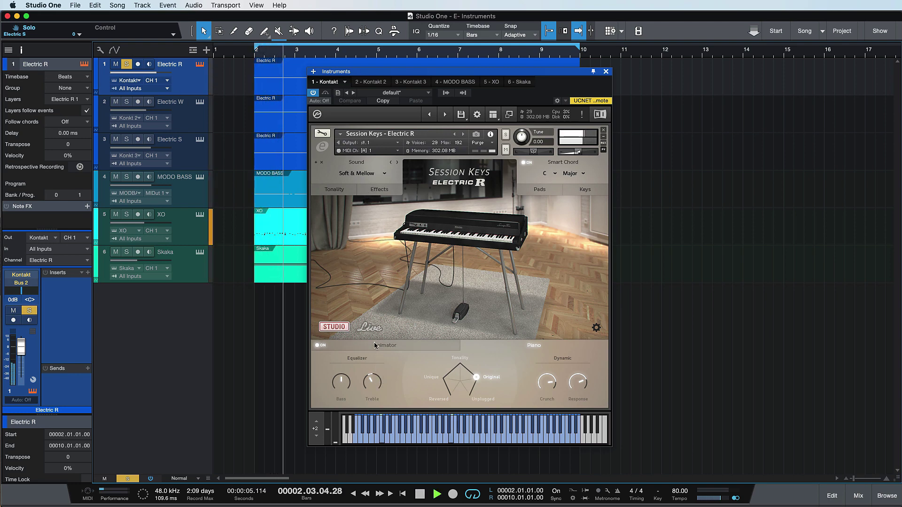
pyautogui.click(370, 328)
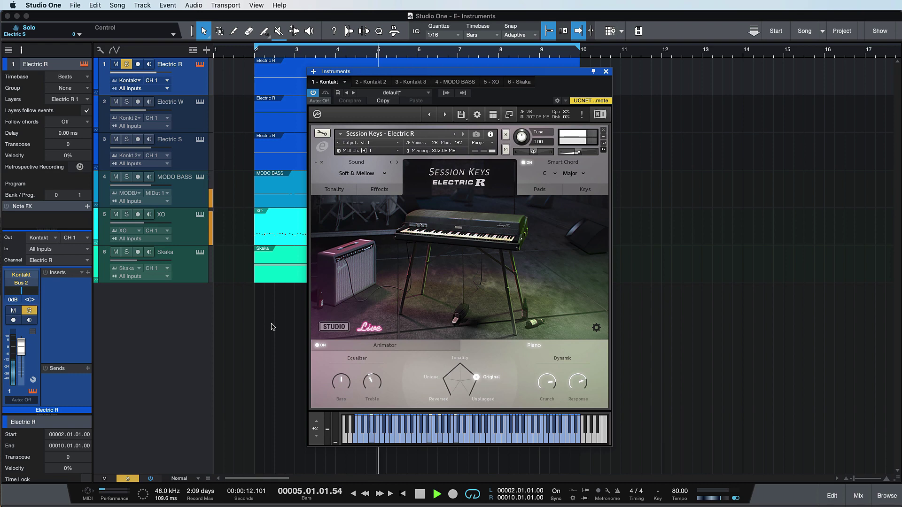
pyautogui.click(334, 326)
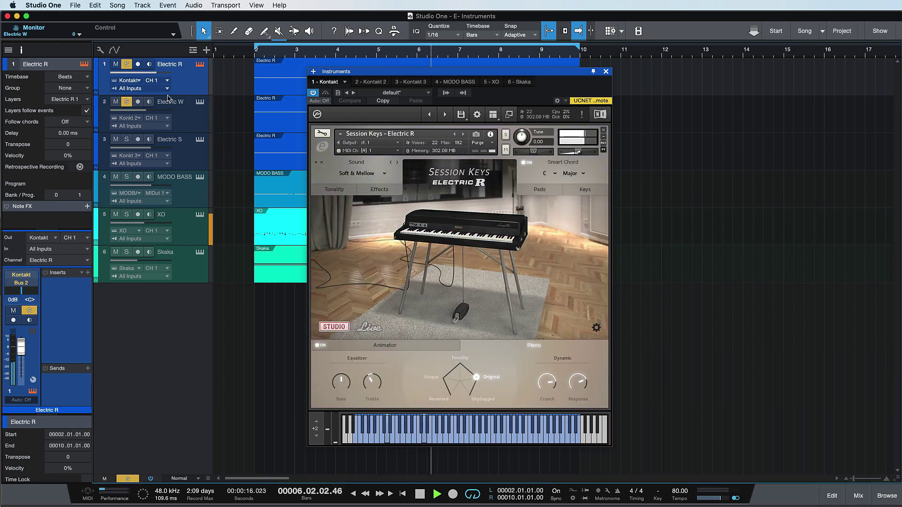
# Step: Solo Electric W and switch its room to Live, then back to Studio
pyautogui.click(134, 102)
pyautogui.click(369, 328)
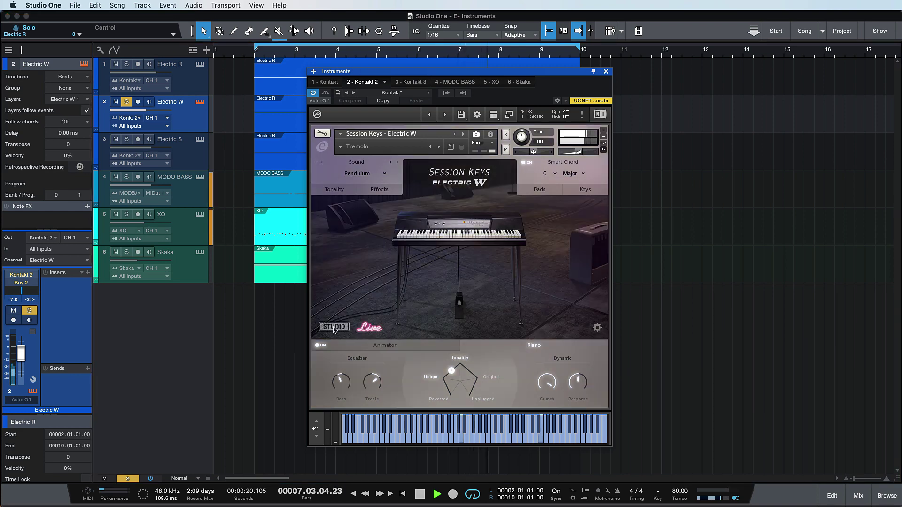
pyautogui.click(334, 327)
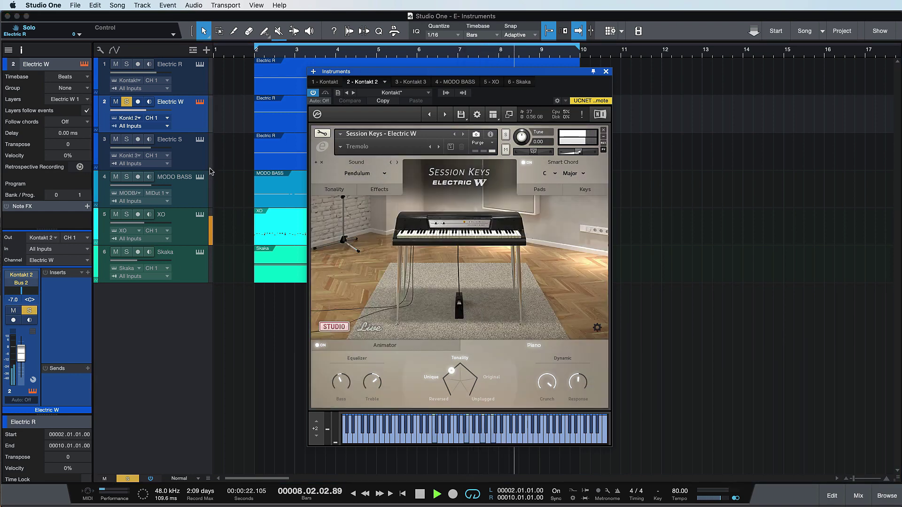
# Step: Bring up Electric S and switch its room to Live, then back to Studio
pyautogui.click(126, 139)
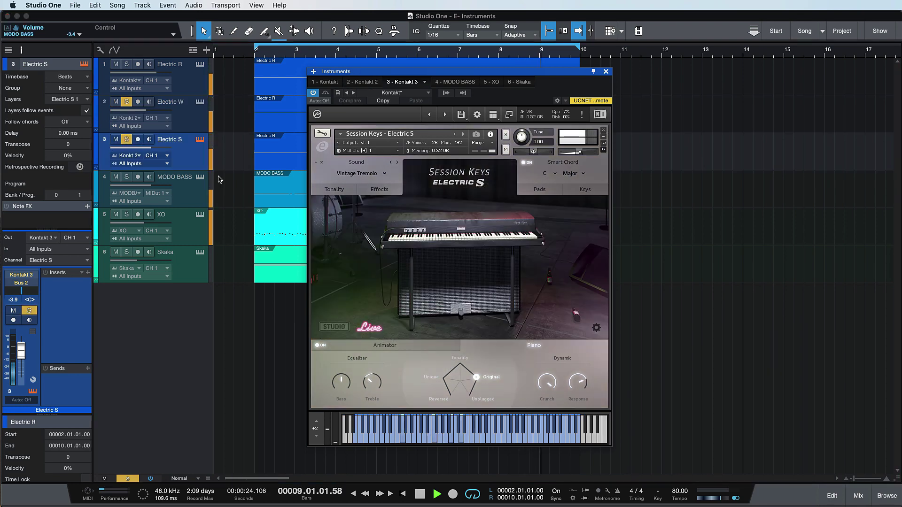
pyautogui.click(370, 327)
pyautogui.click(338, 326)
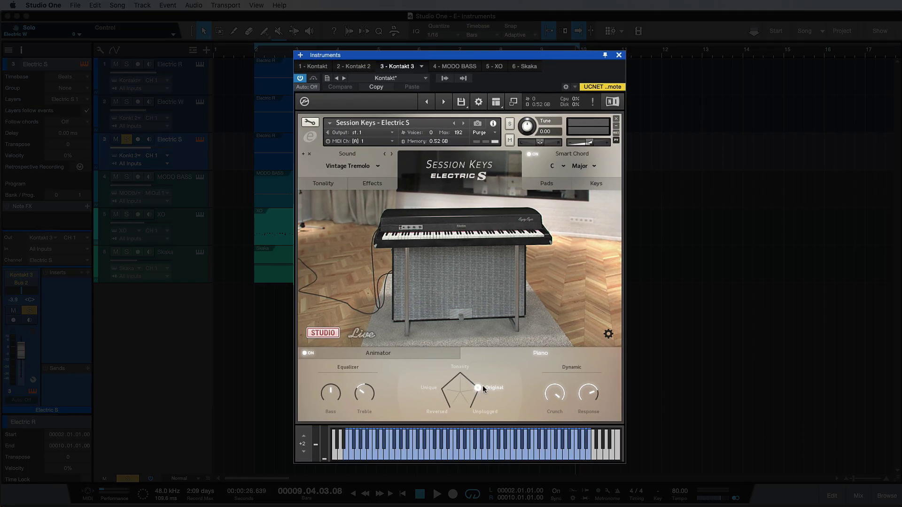
# Step: Switch Electric S tonality through Unplugged, Original, Tonality and Unique during playback, ending on Original
pyautogui.click(484, 412)
pyautogui.click(256, 56)
pyautogui.press('space')
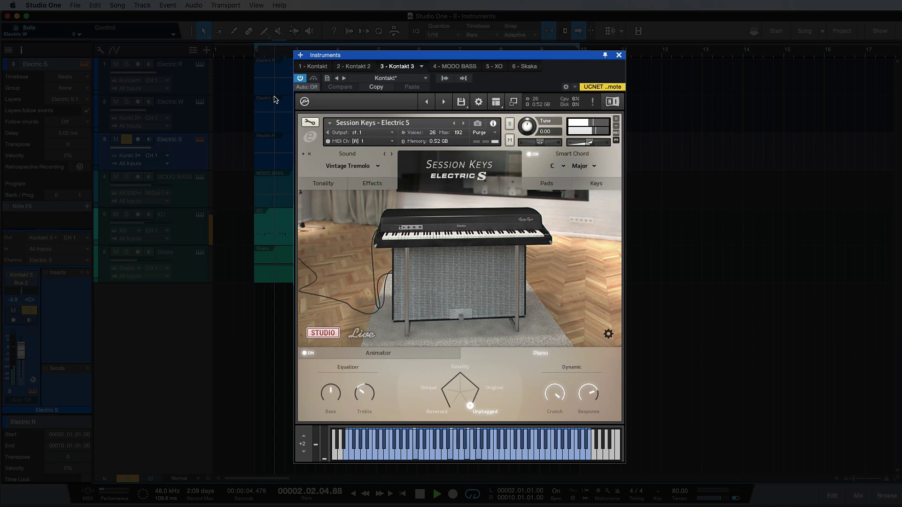
pyautogui.click(487, 386)
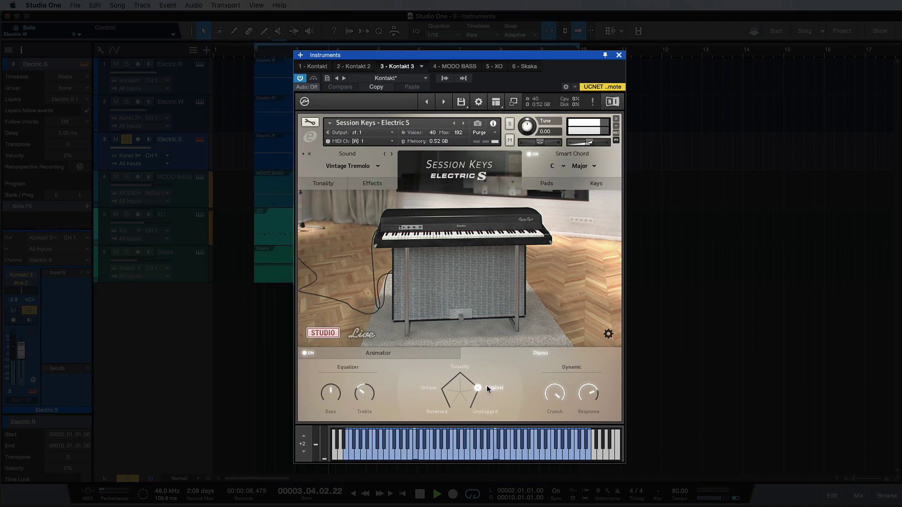
pyautogui.click(461, 366)
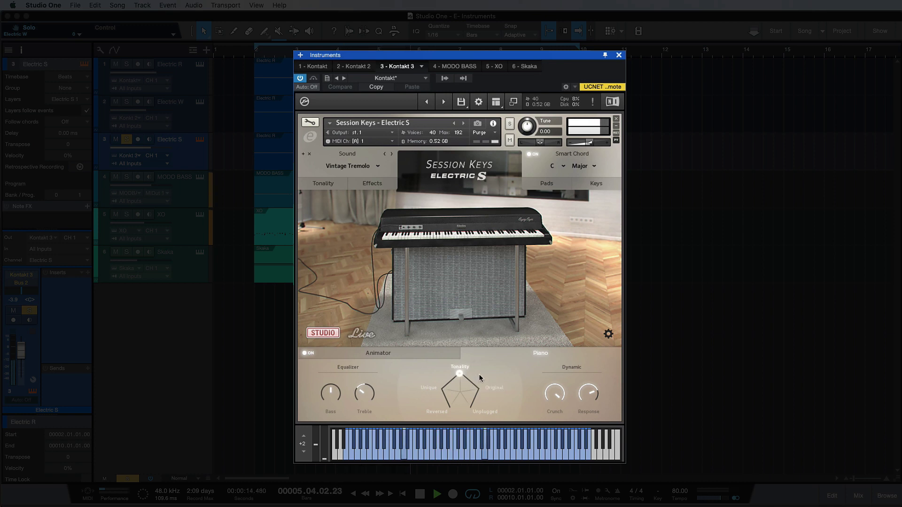
pyautogui.click(427, 388)
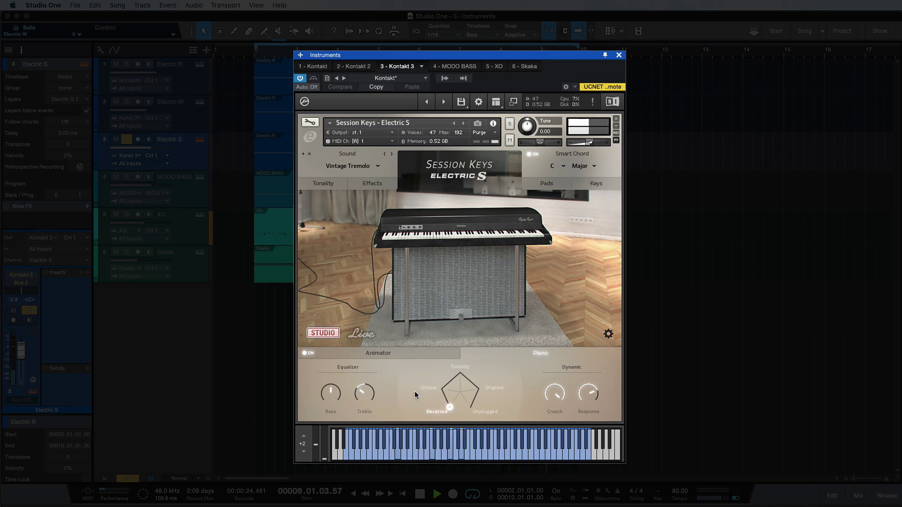
pyautogui.press('space')
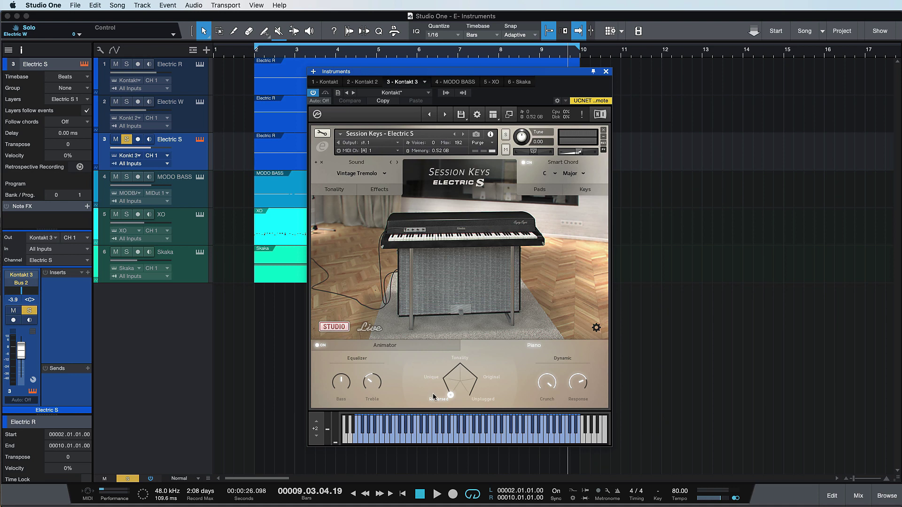
pyautogui.click(460, 360)
pyautogui.click(491, 376)
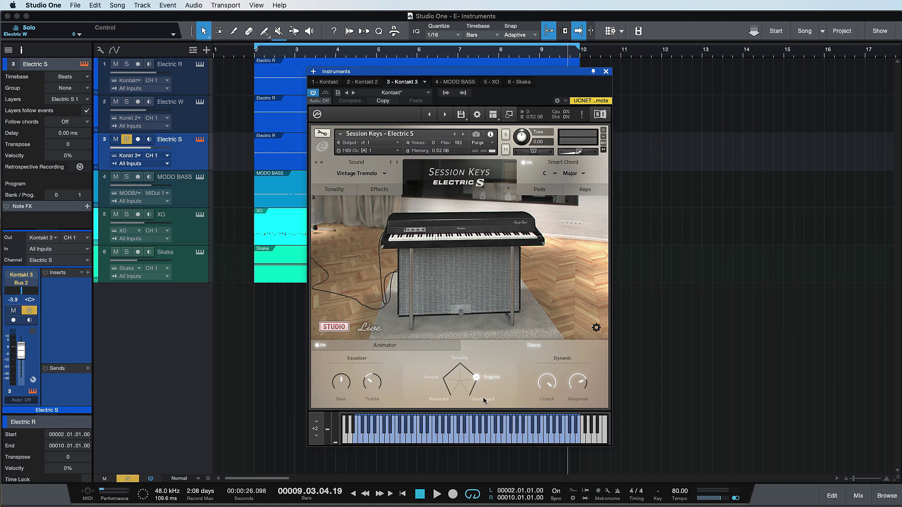